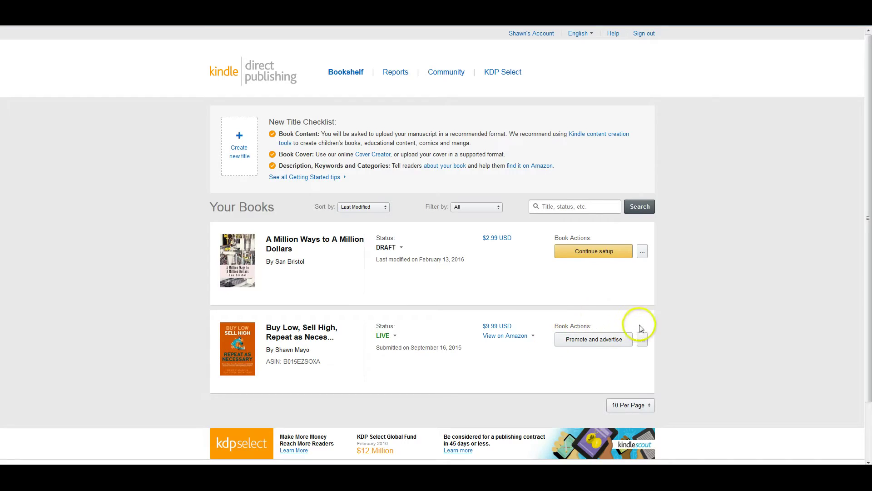
From Buy Low, Sell High's Book Actions menu, open Promote and Advertise in a new tab.
{"action": "left_click", "coordinate": [642, 339]}
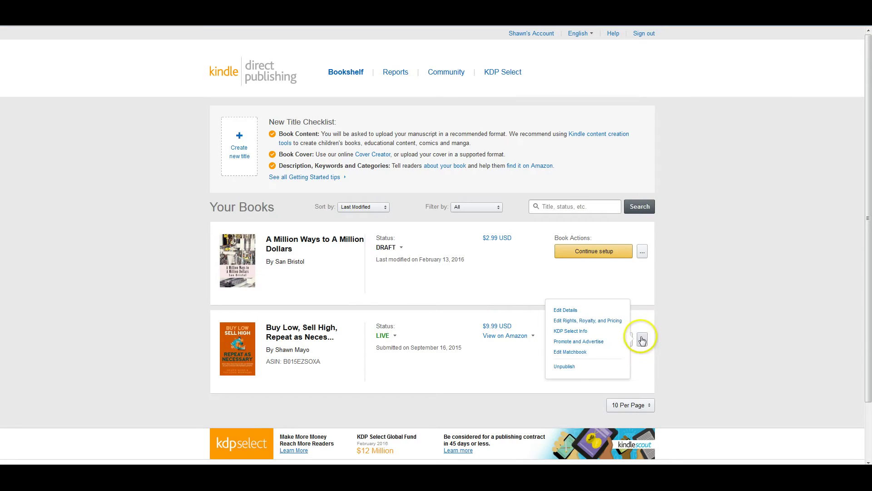
{"action": "left_click", "coordinate": [668, 346]}
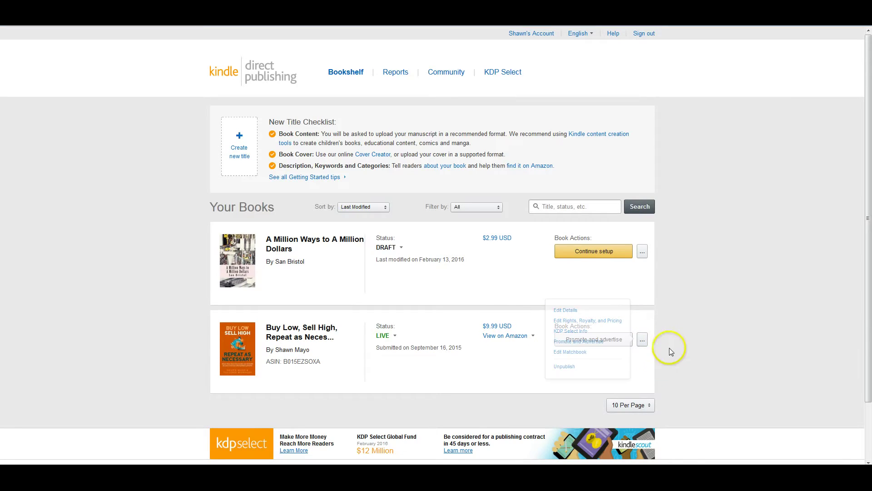
{"action": "left_click", "coordinate": [642, 341]}
{"action": "left_click", "coordinate": [650, 393]}
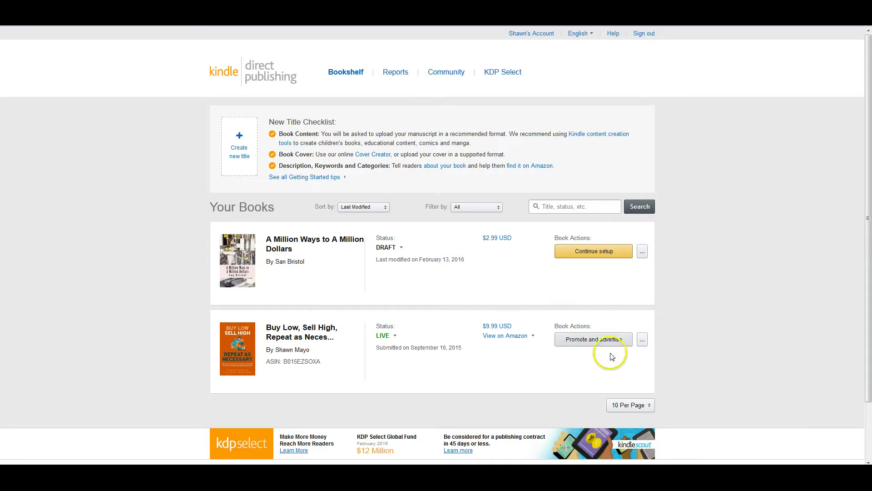
{"action": "left_click", "coordinate": [642, 340]}
{"action": "left_click", "coordinate": [650, 348]}
{"action": "left_click", "coordinate": [644, 343]}
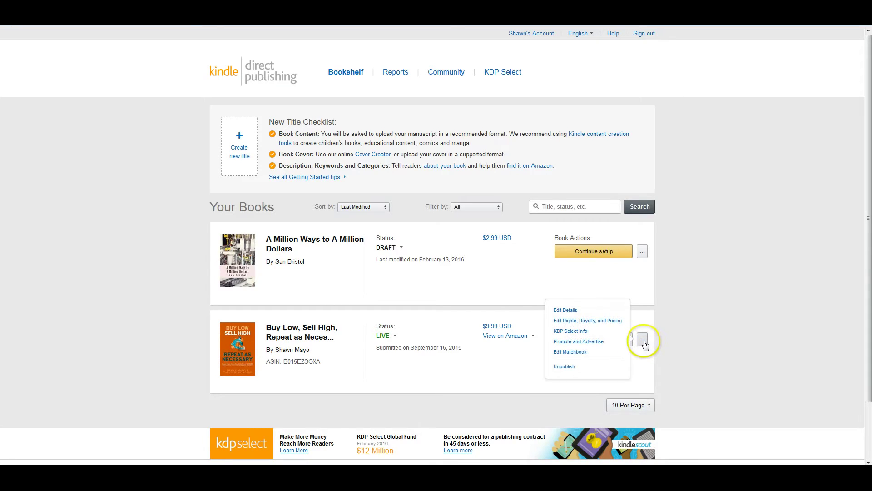
{"action": "right_click", "coordinate": [594, 341]}
{"action": "left_click", "coordinate": [618, 353]}
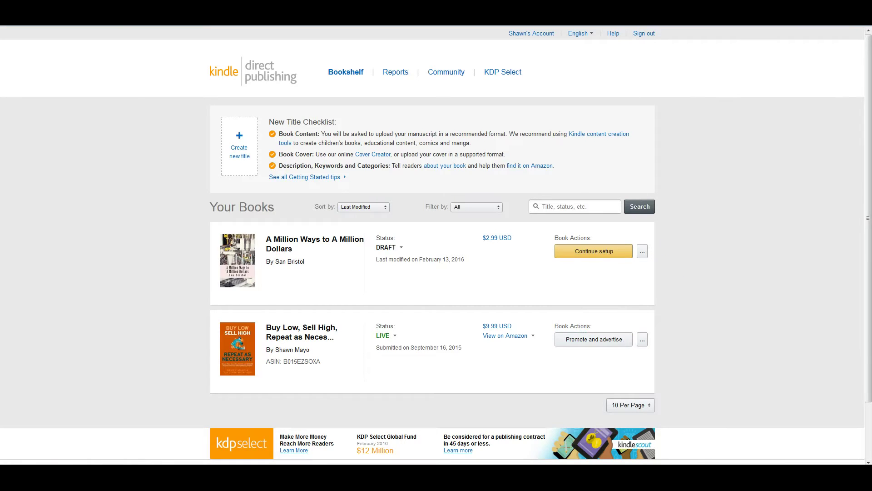
{"action": "left_click", "coordinate": [619, 342]}
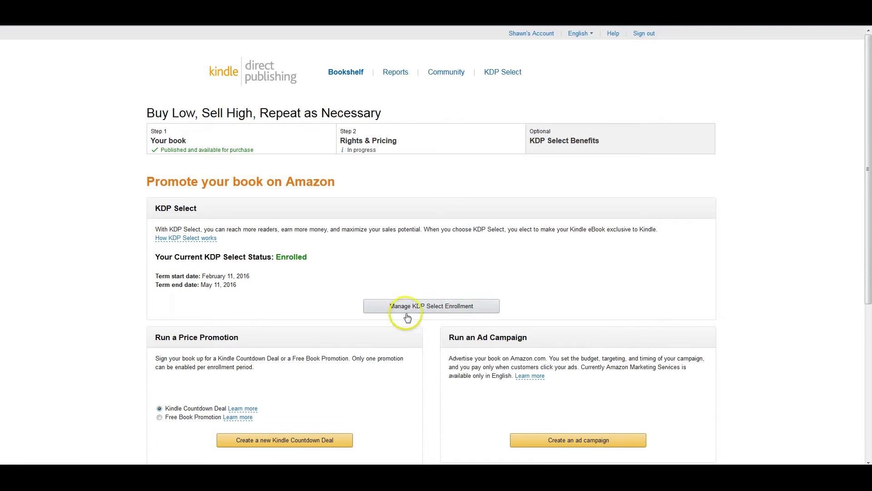
Scroll down the Promote your book page for Buy Low, Sell High.
{"action": "scroll", "coordinate": [309, 307], "scroll_direction": "down", "scroll_amount": 1}
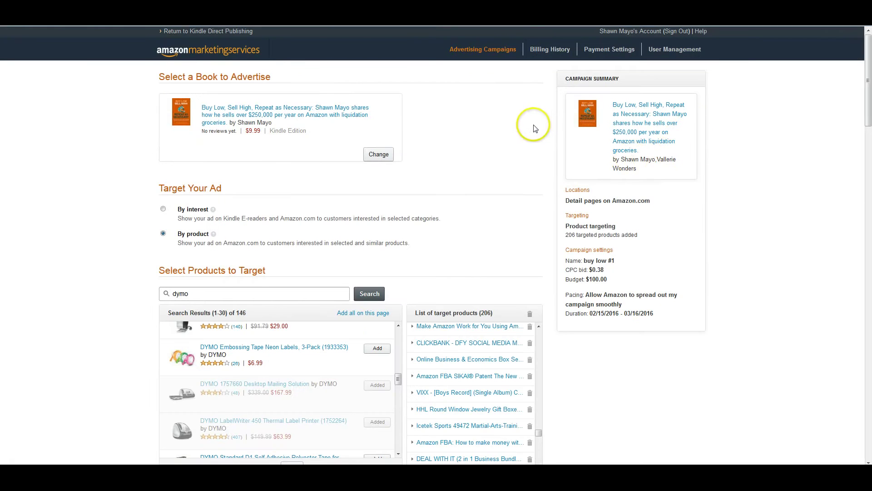
{"action": "scroll", "coordinate": [266, 187], "scroll_direction": "down", "scroll_amount": 1}
{"action": "scroll", "coordinate": [351, 156], "scroll_direction": "up", "scroll_amount": 1}
{"action": "left_click", "coordinate": [393, 198]}
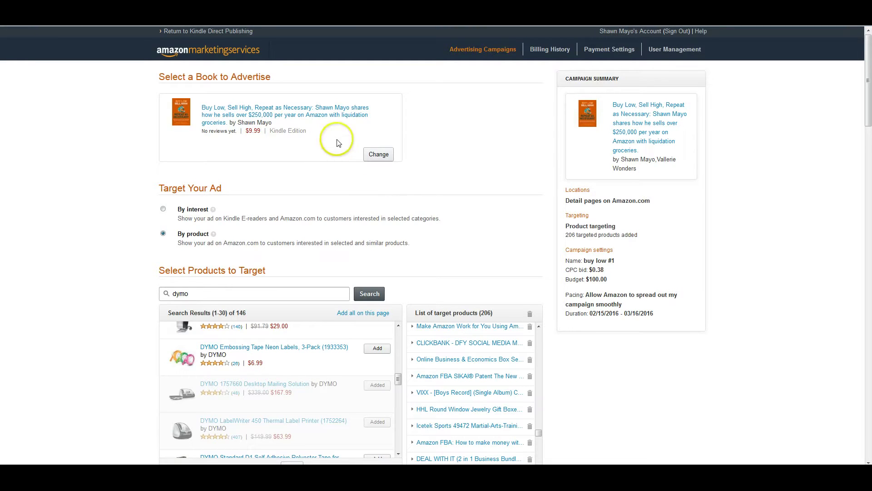
{"action": "left_click_drag", "start_coordinate": [543, 437], "coordinate": [537, 328]}
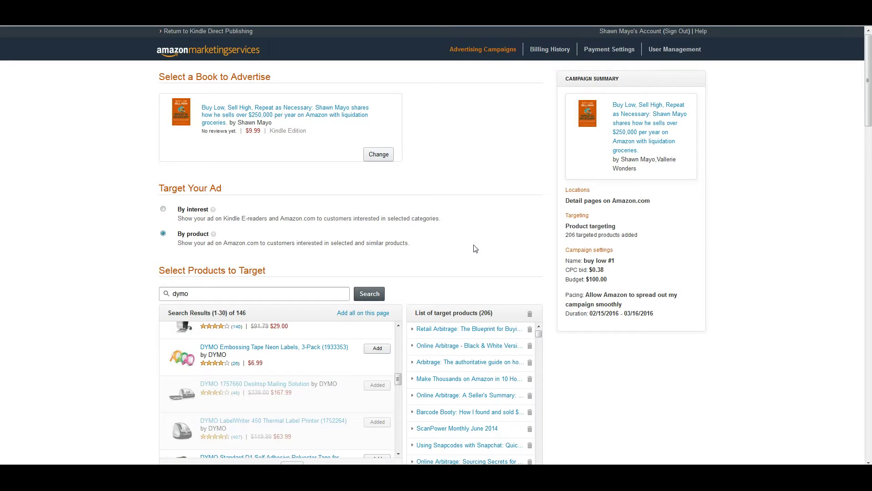
Scroll through the 146 'amazon seller app' product search results.
{"action": "scroll", "coordinate": [419, 218], "scroll_direction": "down", "scroll_amount": 3}
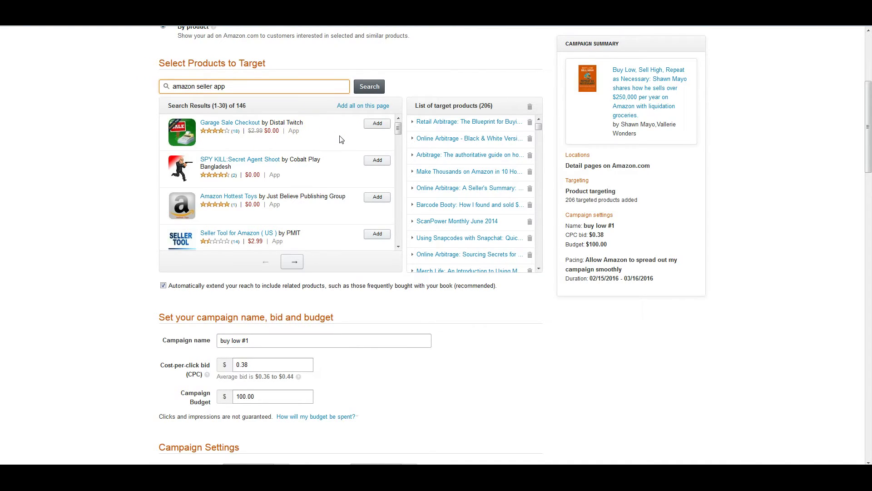
Add Garage Sale Checkout, Amazon Hottest Toys and Seller Tool for Amazon to the targets.
{"action": "left_click", "coordinate": [377, 123]}
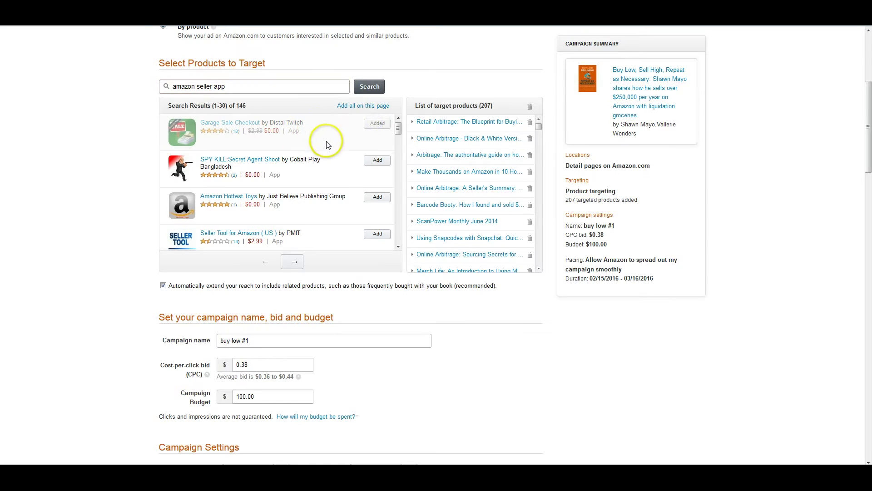
{"action": "scroll", "coordinate": [330, 149], "scroll_direction": "down", "scroll_amount": 3}
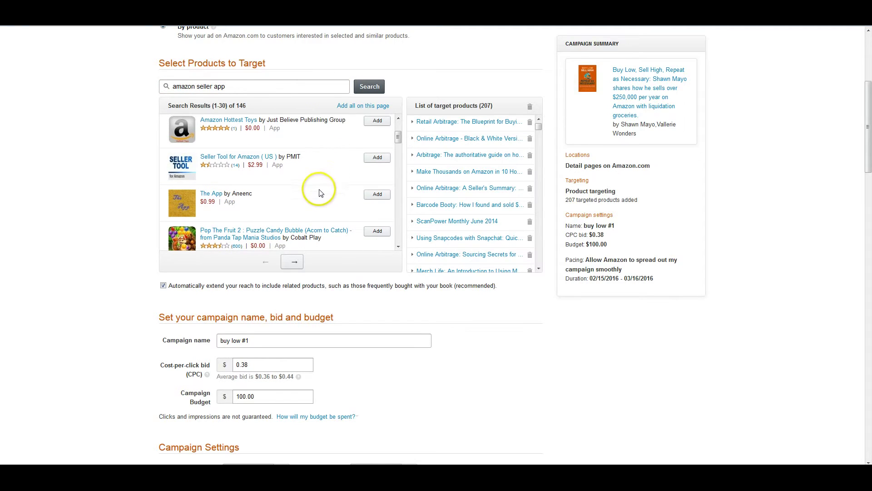
{"action": "left_click", "coordinate": [377, 121]}
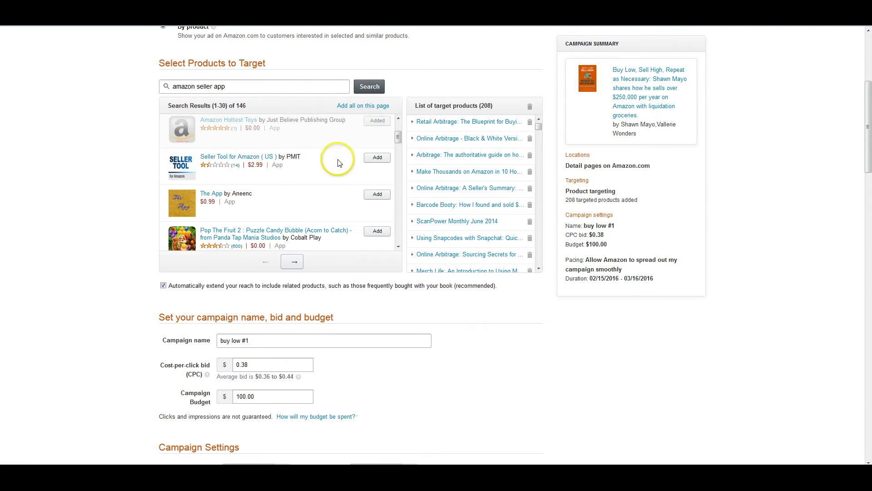
{"action": "left_click", "coordinate": [377, 157]}
{"action": "scroll", "coordinate": [312, 182], "scroll_direction": "down", "scroll_amount": 3}
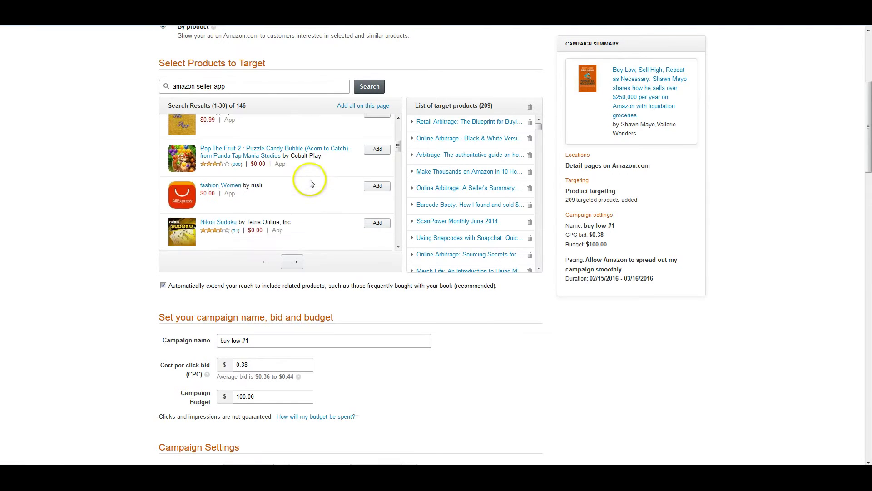
{"action": "scroll", "coordinate": [312, 182], "scroll_direction": "down", "scroll_amount": 6}
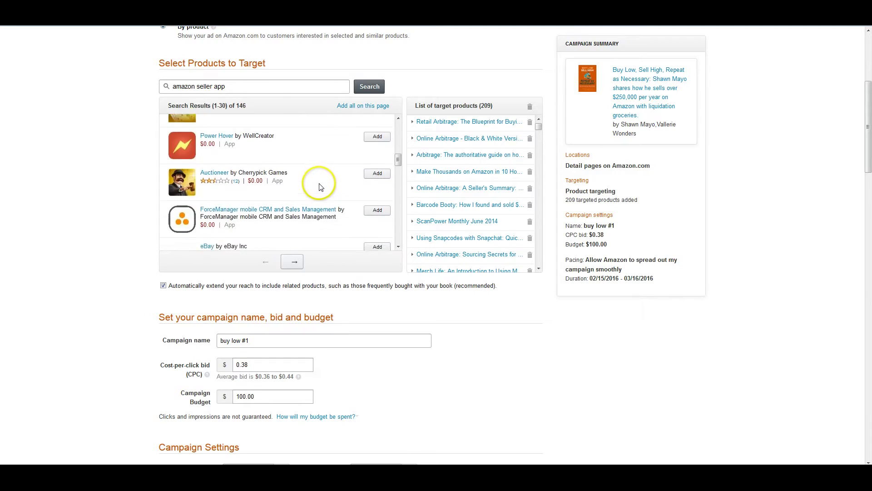
Add the eBay and Amazon Seller apps to the targets, bringing the total to 211.
{"action": "left_click", "coordinate": [377, 205]}
{"action": "scroll", "coordinate": [302, 197], "scroll_direction": "down", "scroll_amount": 5}
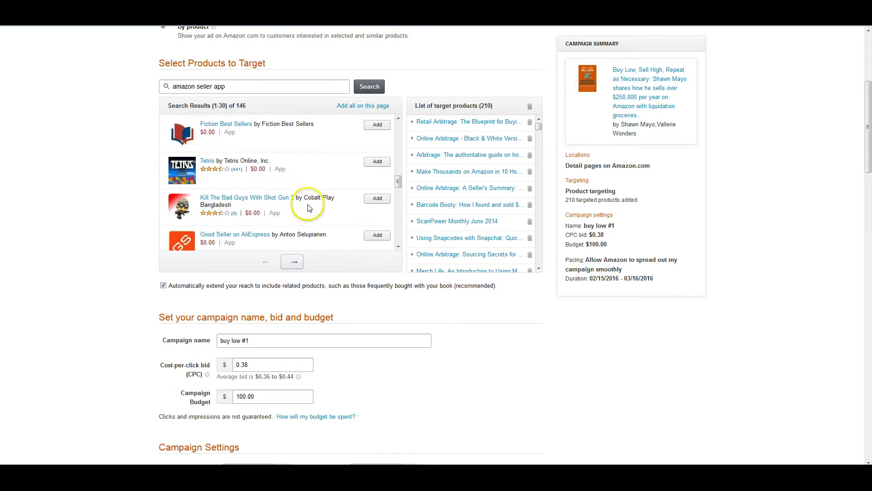
{"action": "scroll", "coordinate": [308, 207], "scroll_direction": "down", "scroll_amount": 3}
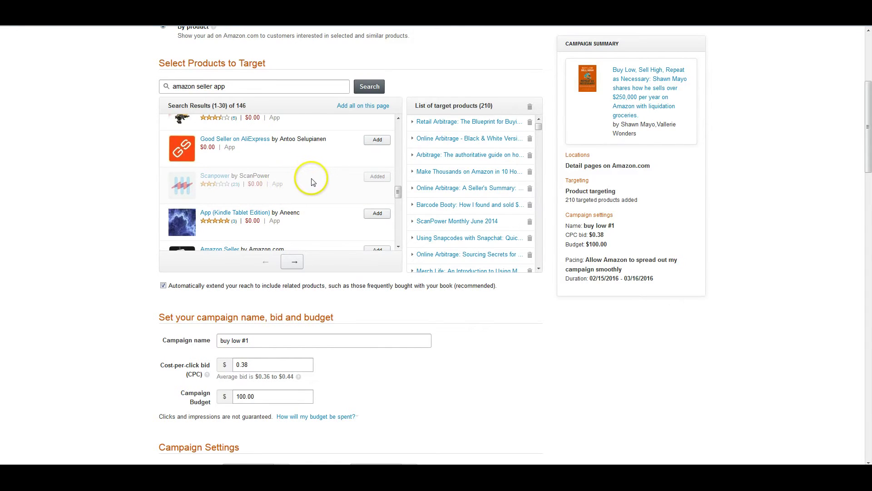
{"action": "scroll", "coordinate": [313, 182], "scroll_direction": "down", "scroll_amount": 2}
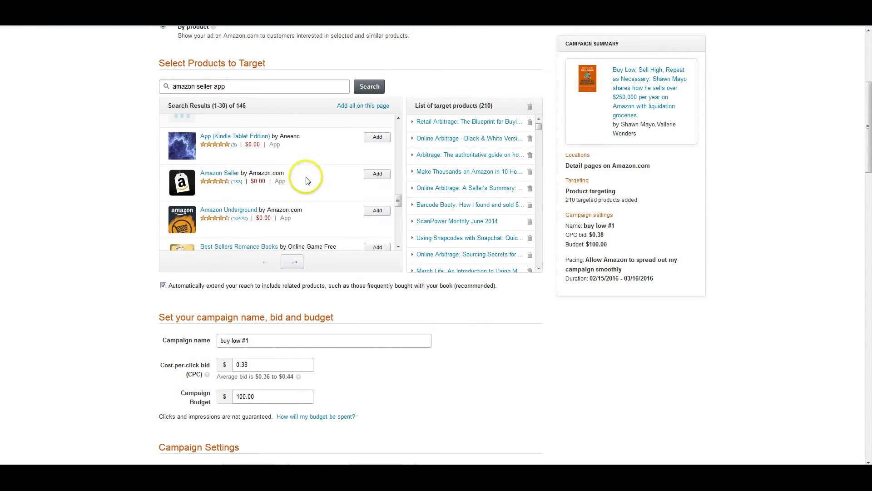
{"action": "left_click", "coordinate": [377, 174]}
{"action": "scroll", "coordinate": [312, 180], "scroll_direction": "down", "scroll_amount": 3}
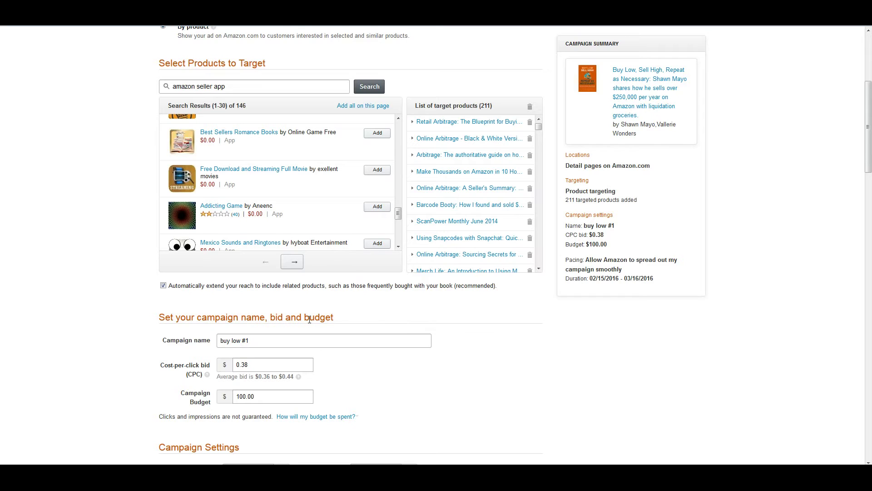
{"action": "scroll", "coordinate": [356, 417], "scroll_direction": "up", "scroll_amount": 2}
{"action": "scroll", "coordinate": [357, 416], "scroll_direction": "down", "scroll_amount": 3}
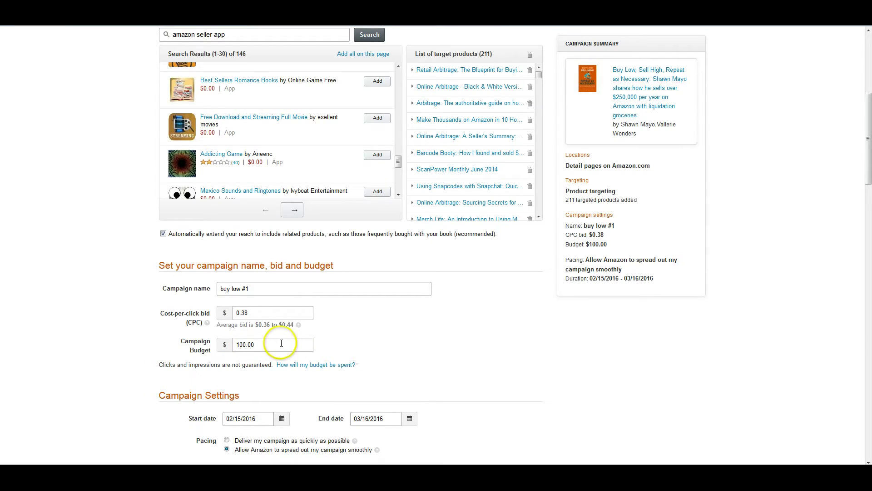
{"action": "left_click", "coordinate": [281, 343]}
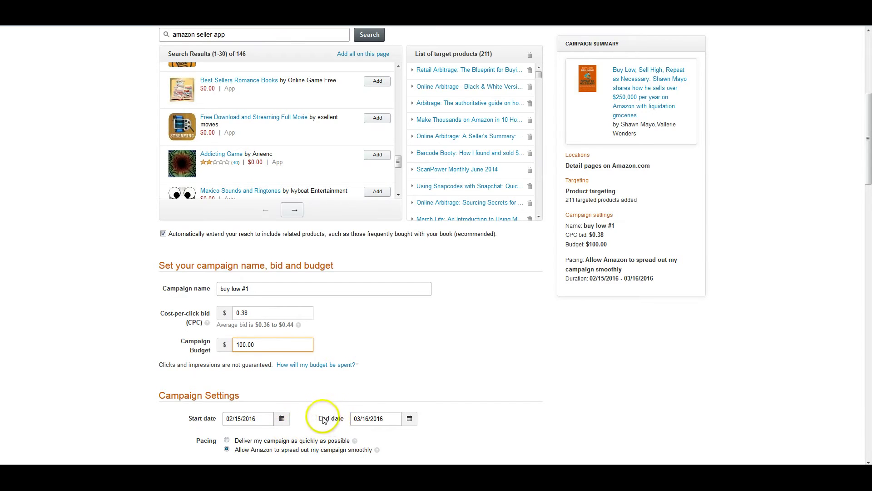
{"action": "scroll", "coordinate": [321, 418], "scroll_direction": "down", "scroll_amount": 3}
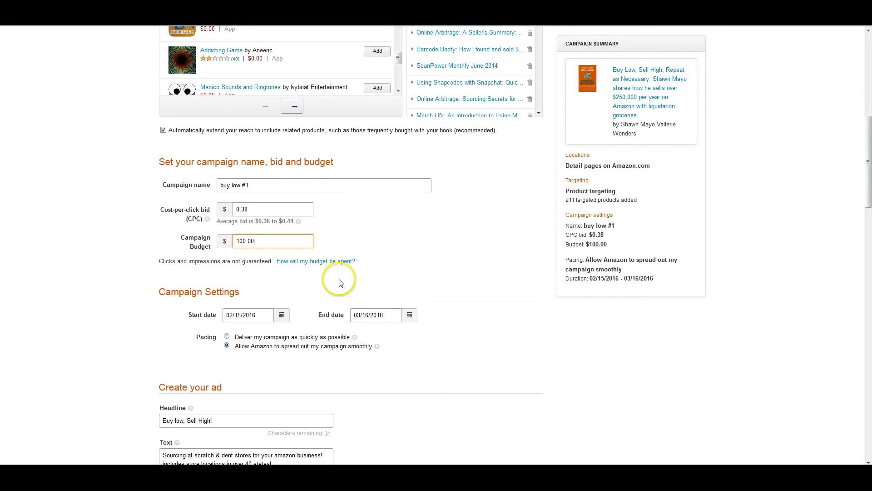
{"action": "scroll", "coordinate": [359, 275], "scroll_direction": "down", "scroll_amount": 3}
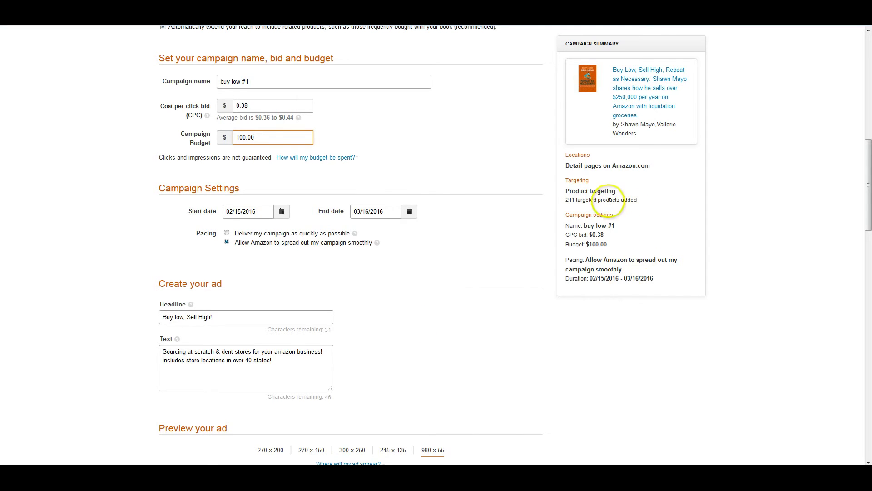
{"action": "scroll", "coordinate": [516, 213], "scroll_direction": "up", "scroll_amount": 1}
{"action": "scroll", "coordinate": [517, 213], "scroll_direction": "up", "scroll_amount": 4}
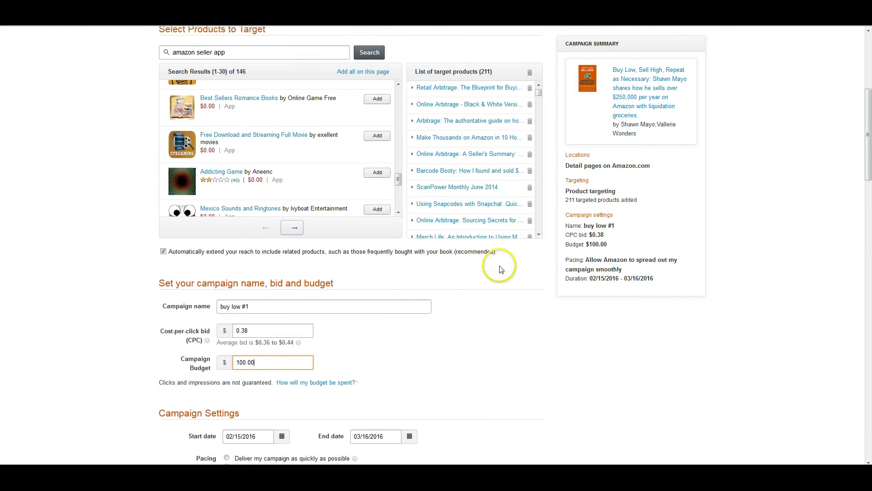
{"action": "scroll", "coordinate": [500, 268], "scroll_direction": "up", "scroll_amount": 1}
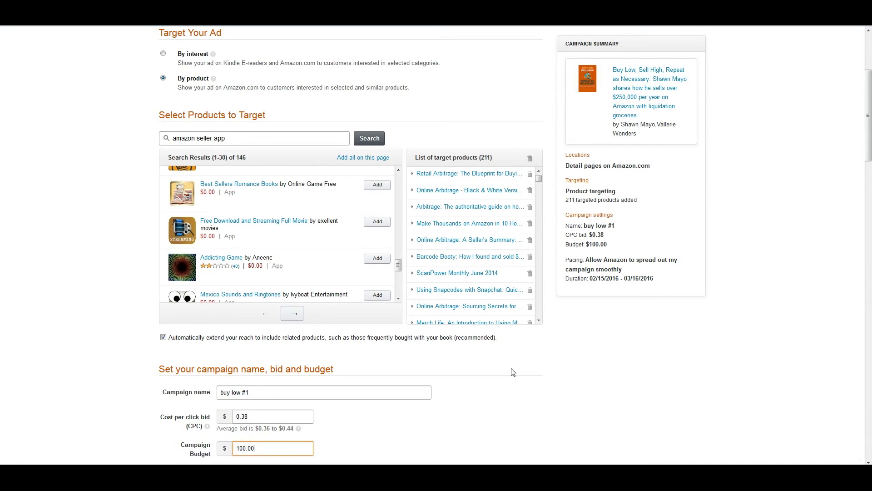
{"action": "scroll", "coordinate": [513, 372], "scroll_direction": "down", "scroll_amount": 2}
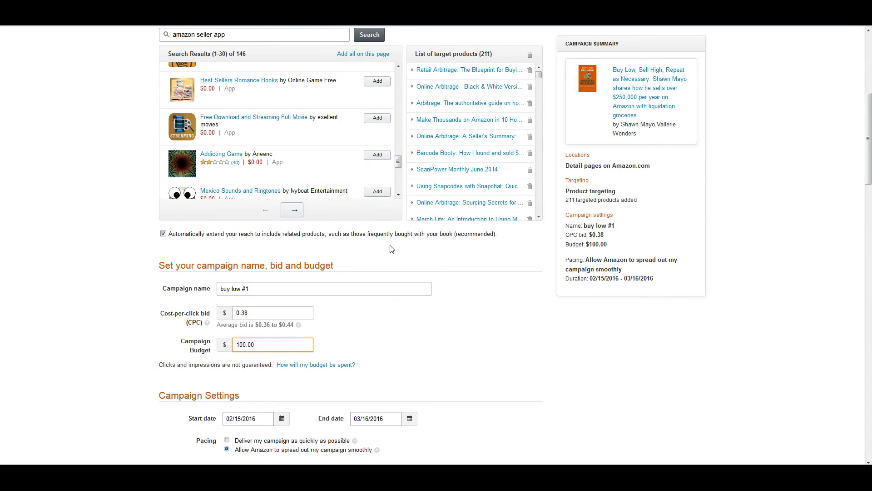
{"action": "scroll", "coordinate": [391, 248], "scroll_direction": "down", "scroll_amount": 7}
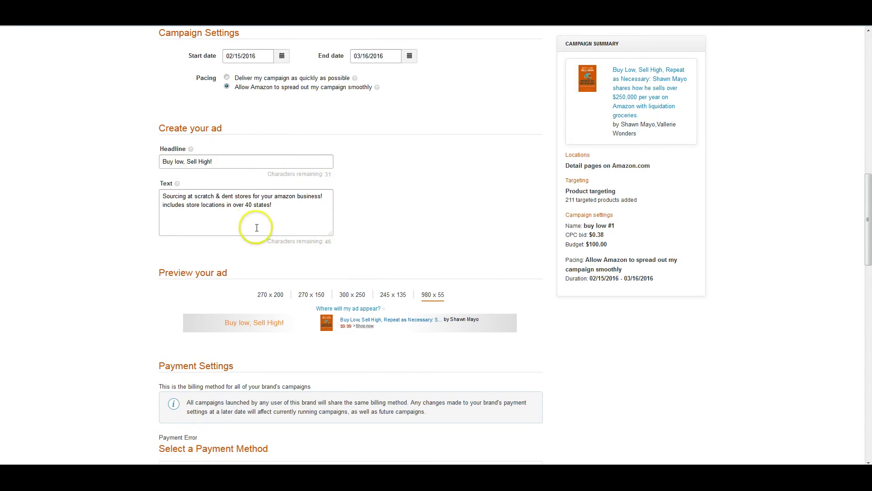
Preview the ad at 270 x 150, 300 x 250, 245 x 135 and 980 x 55, ending on 270 x 200.
{"action": "left_click", "coordinate": [293, 207]}
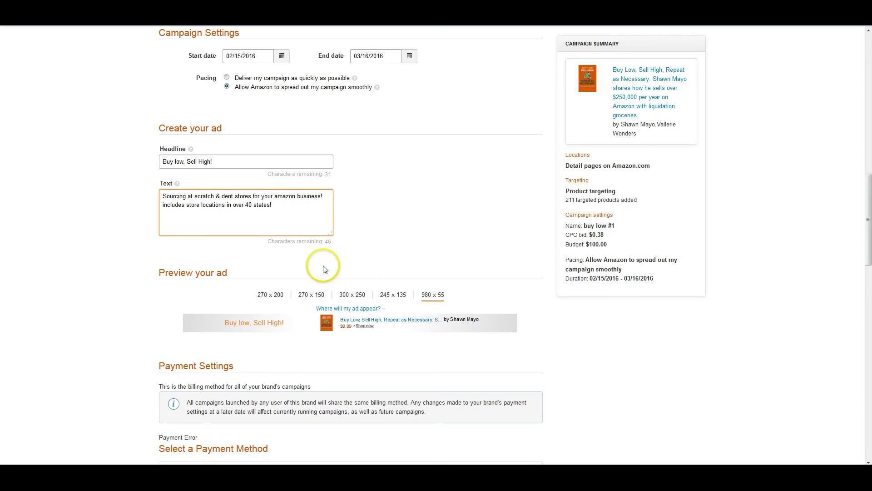
{"action": "scroll", "coordinate": [548, 226], "scroll_direction": "down", "scroll_amount": 2}
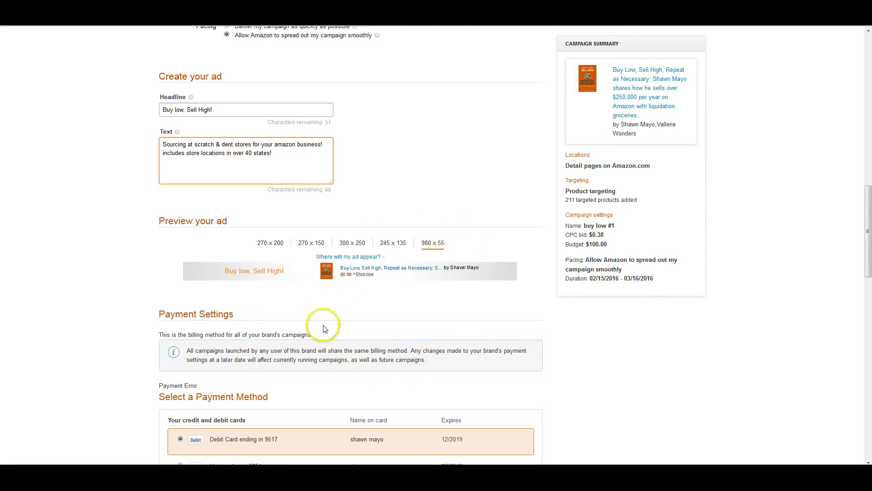
{"action": "left_click", "coordinate": [272, 245]}
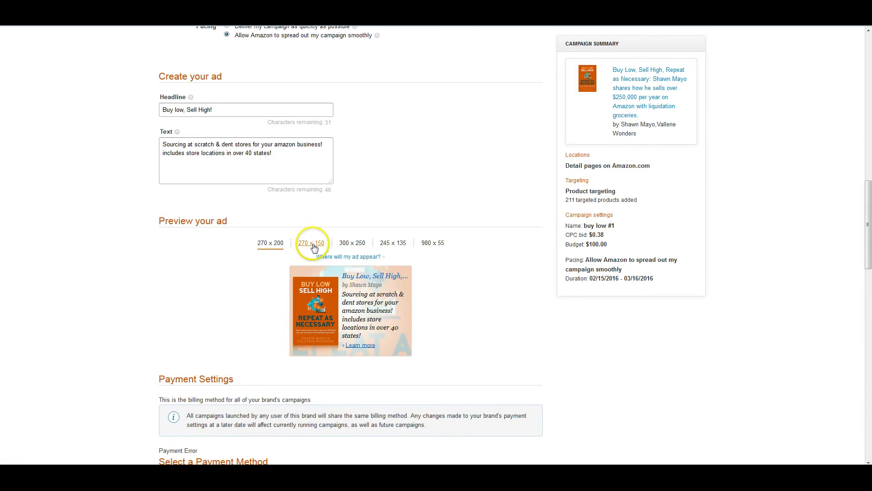
{"action": "left_click", "coordinate": [312, 246]}
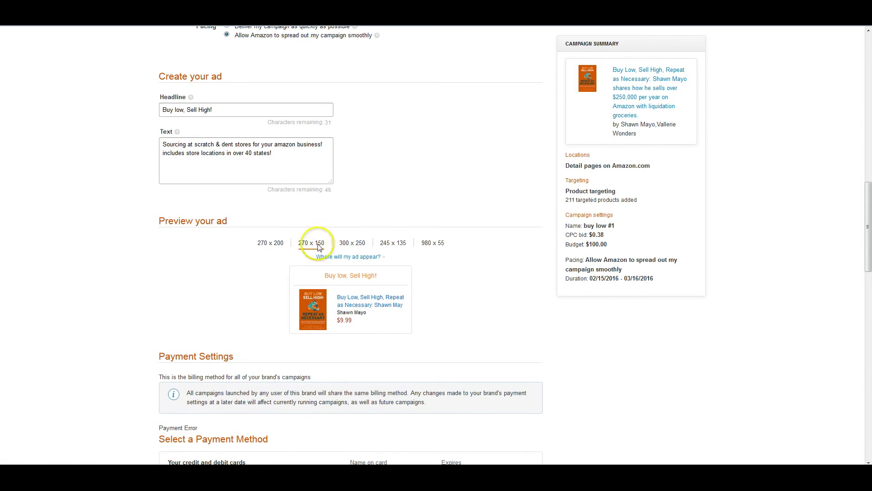
{"action": "left_click", "coordinate": [350, 244]}
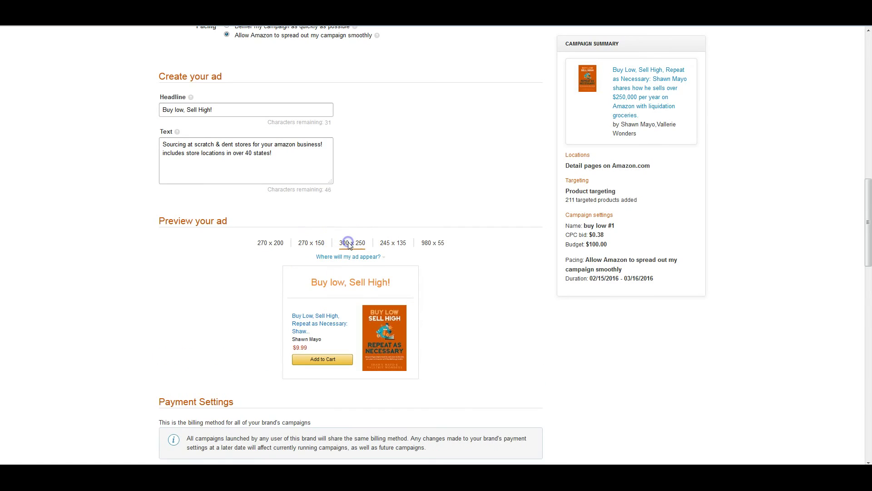
{"action": "left_click", "coordinate": [397, 245]}
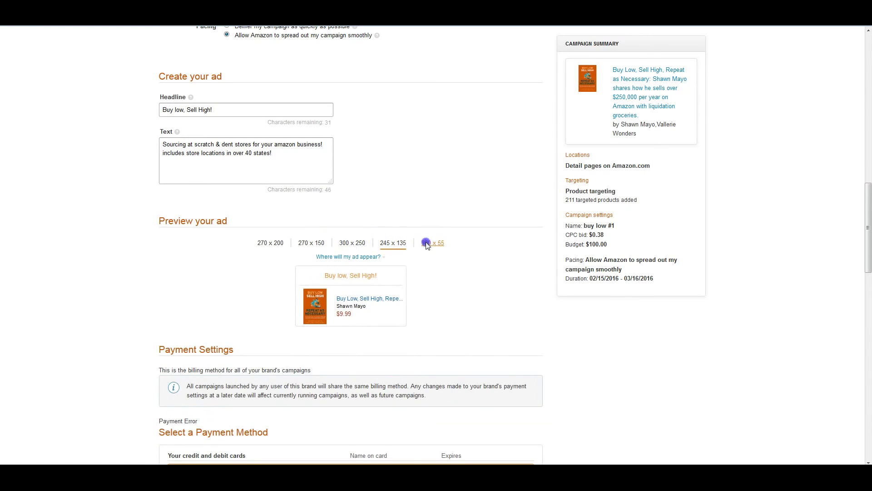
{"action": "left_click", "coordinate": [426, 245]}
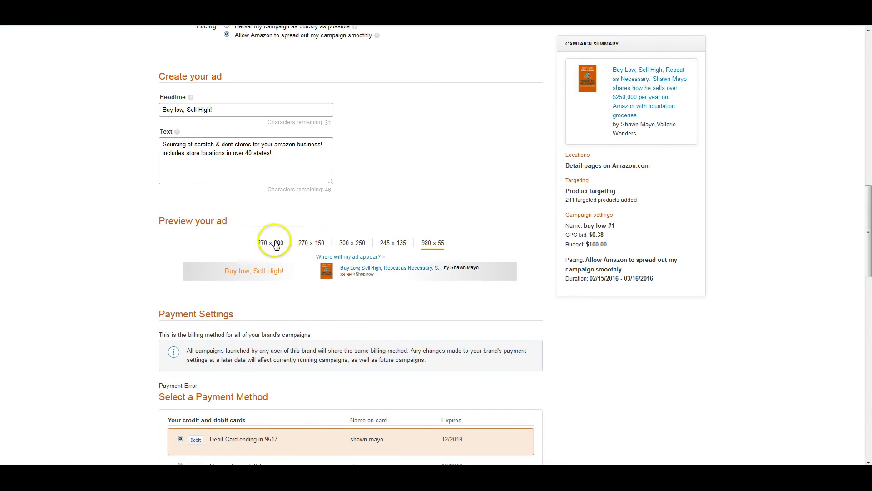
{"action": "left_click", "coordinate": [275, 244]}
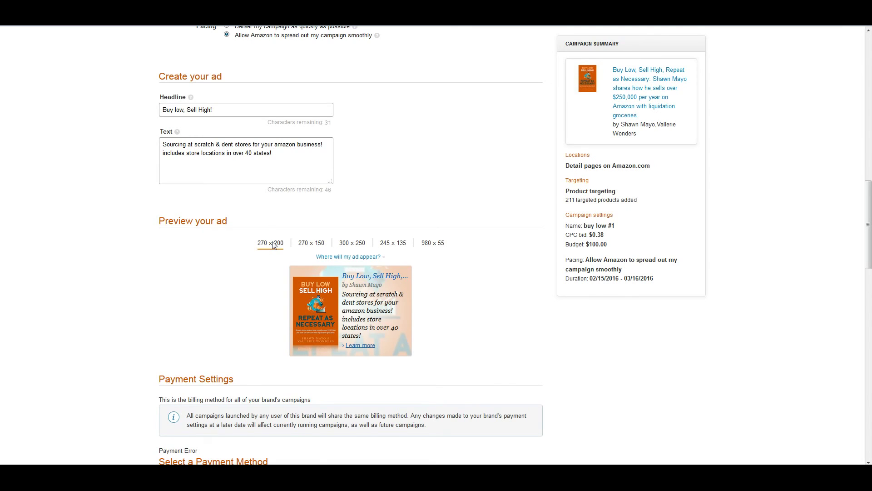
Submit the buy low #1 campaign for review and open the sign-in page after the session expires.
{"action": "scroll", "coordinate": [236, 372], "scroll_direction": "down", "scroll_amount": 15}
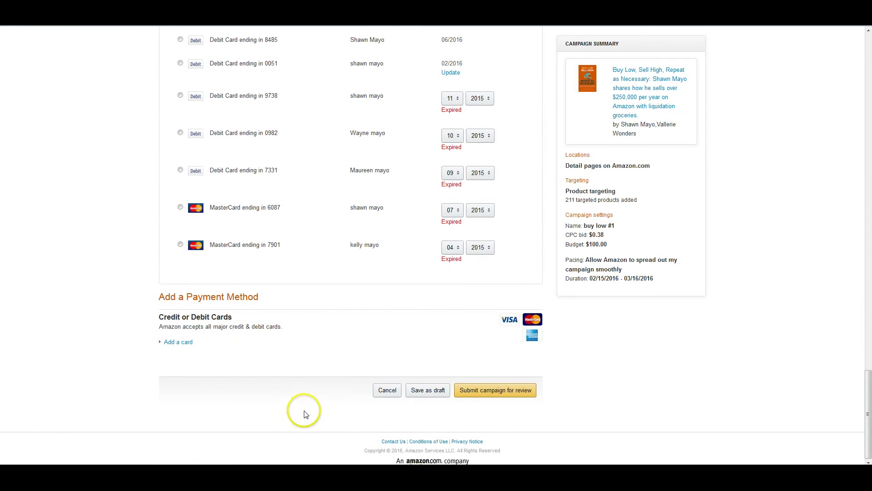
{"action": "left_click", "coordinate": [495, 393]}
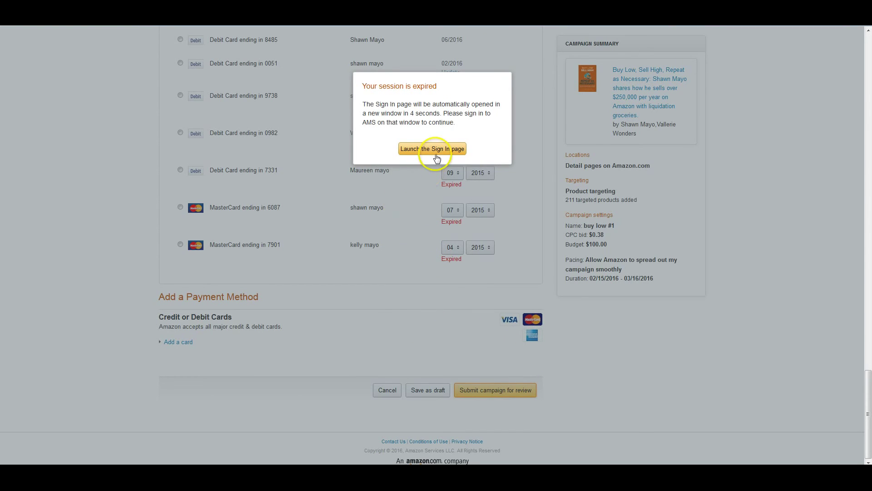
{"action": "left_click", "coordinate": [441, 148]}
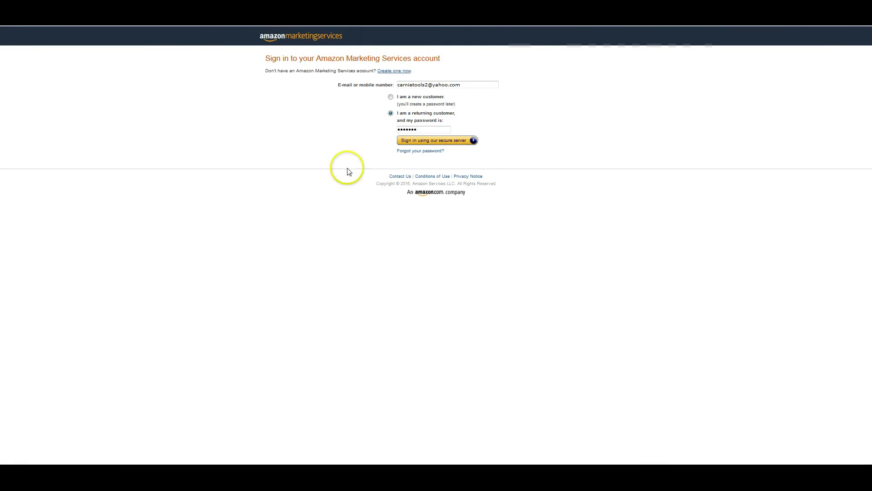